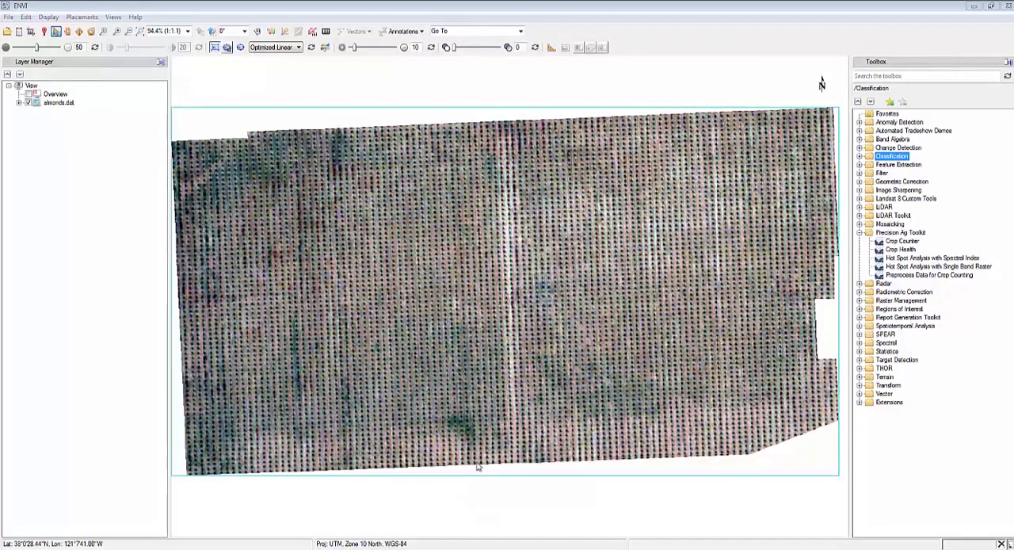
Start Preprocess Data for Crop Counting with almonds.dat as input, spectrally subset to the B1 band only.
{"action": "left_click", "coordinate": [936, 275]}
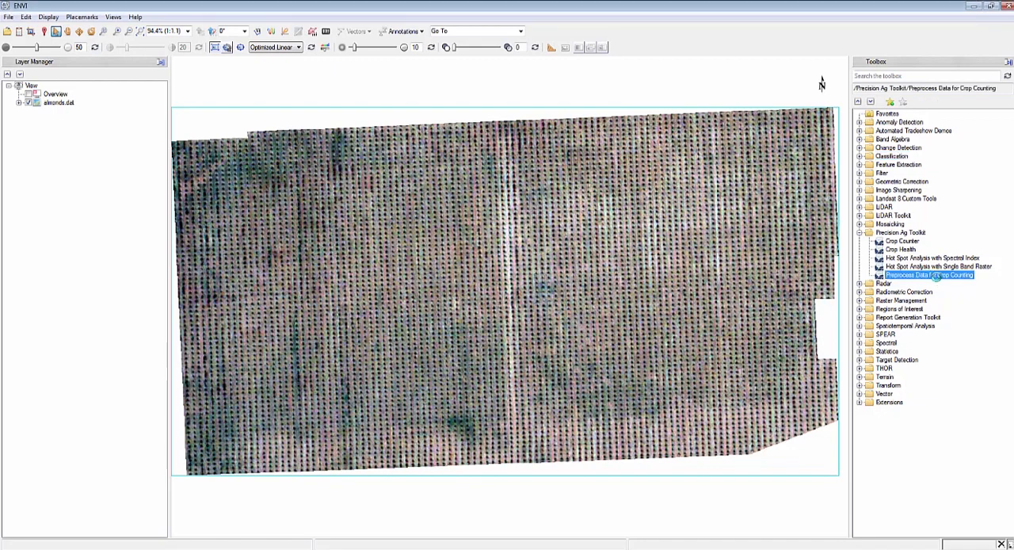
{"action": "double_click", "coordinate": [936, 275]}
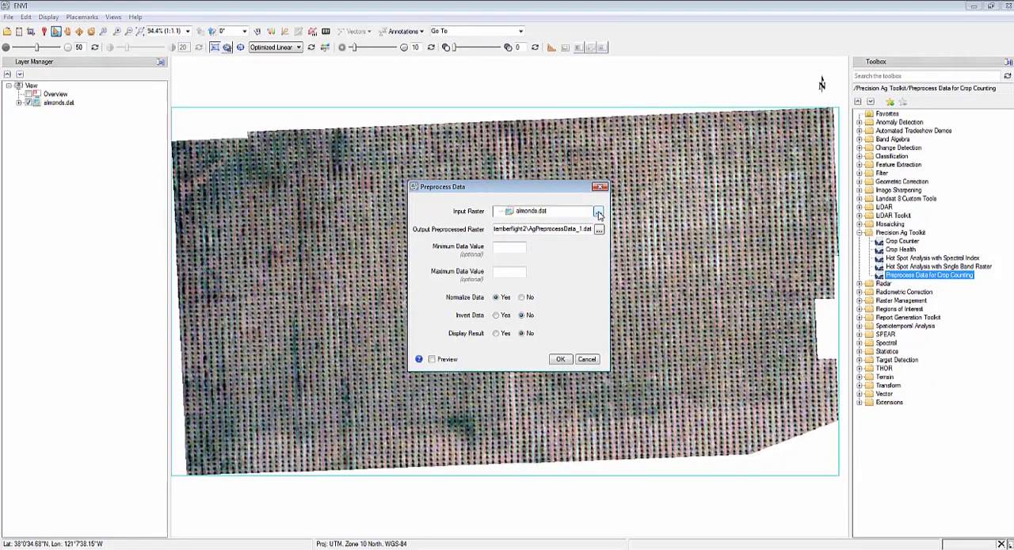
{"action": "left_click", "coordinate": [598, 213]}
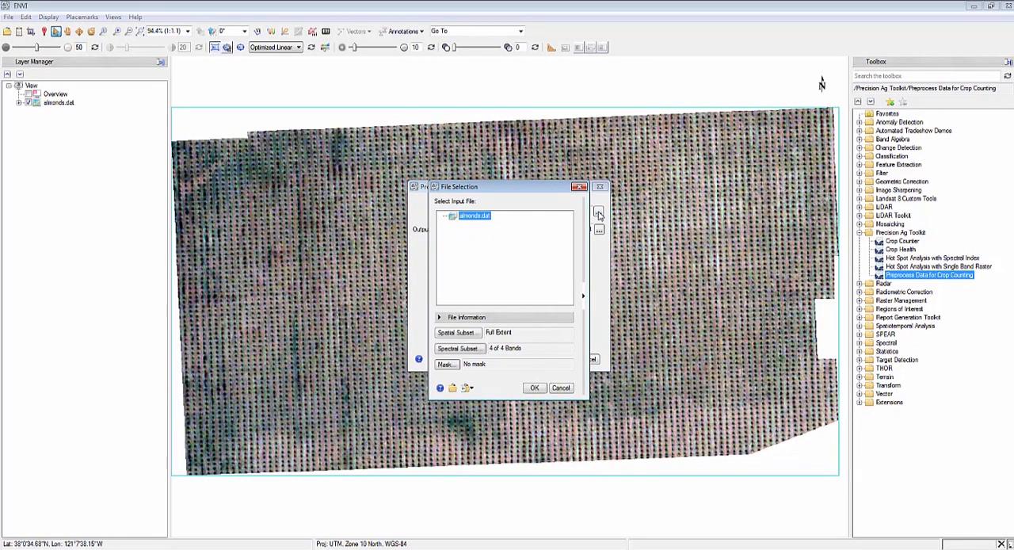
{"action": "left_click", "coordinate": [463, 352]}
{"action": "left_click", "coordinate": [485, 263]}
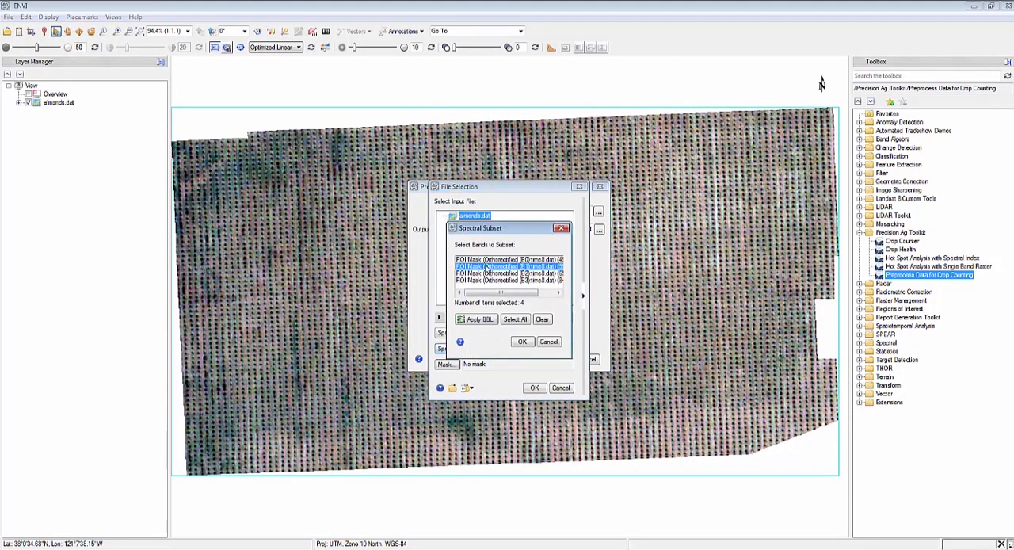
{"action": "left_click", "coordinate": [522, 342]}
{"action": "left_click", "coordinate": [536, 388]}
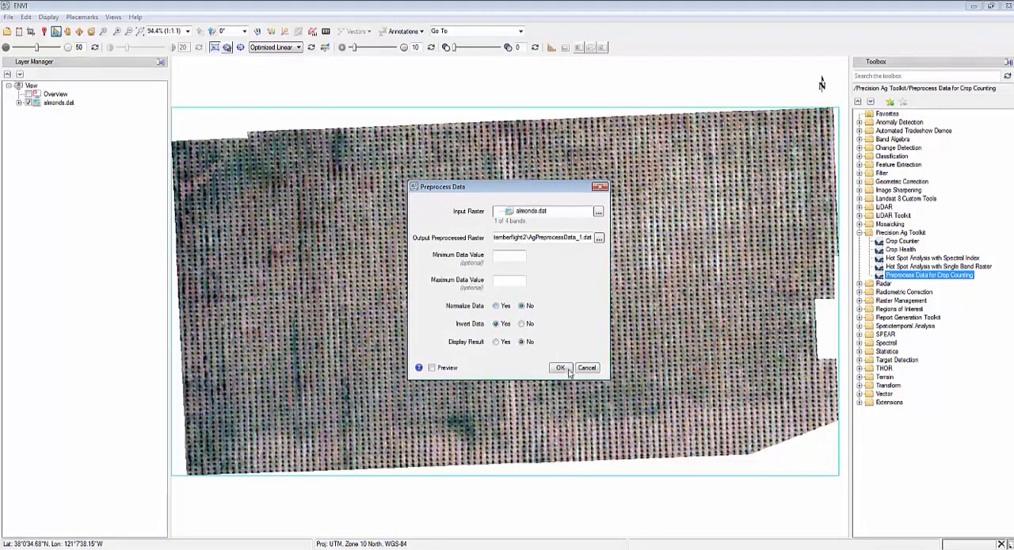
Run the preprocessing with normalization off and data inversion on, and load AgPreprocessData_1.dat into the view.
{"action": "left_click", "coordinate": [560, 368]}
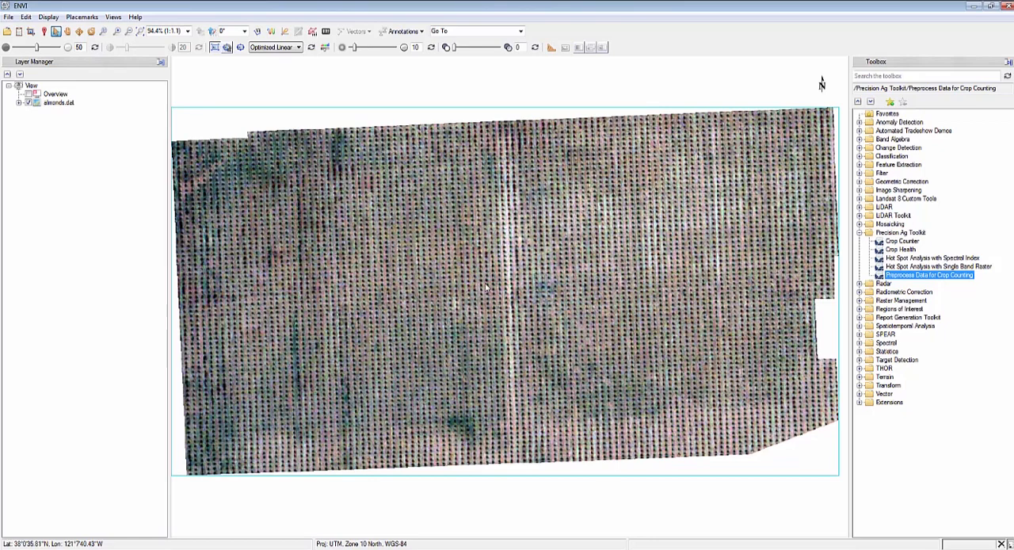
{"action": "left_click_drag", "start_coordinate": [89, 335], "coordinate": [417, 346]}
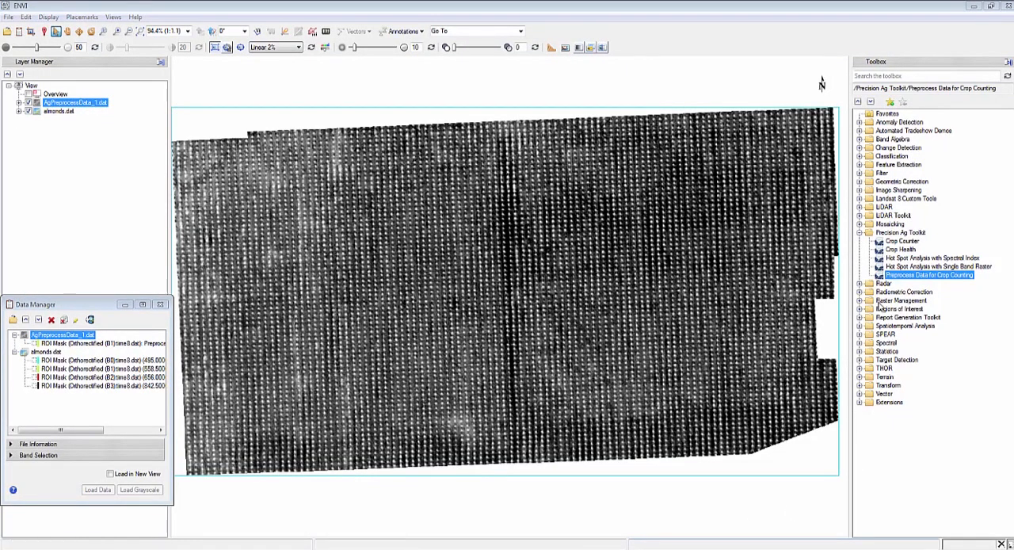
Start the Crop Counter tool with AgPreprocessData_1.dat as the input raster.
{"action": "double_click", "coordinate": [903, 241]}
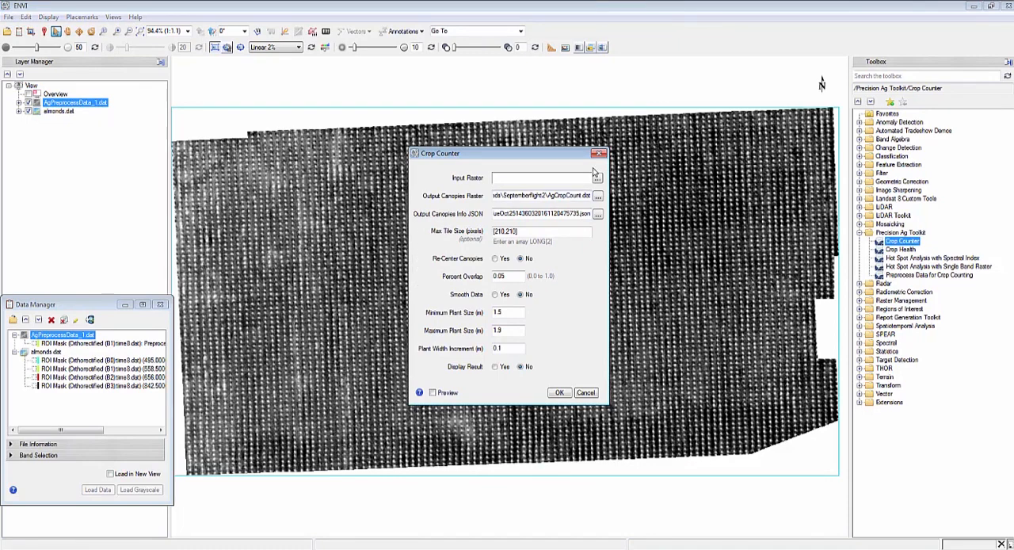
{"action": "left_click", "coordinate": [598, 178]}
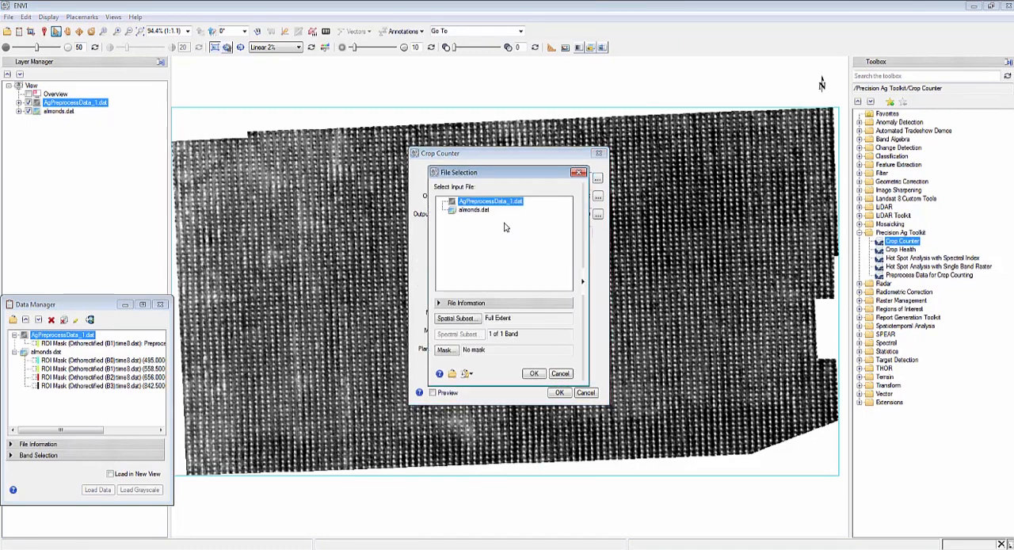
{"action": "left_click", "coordinate": [536, 373]}
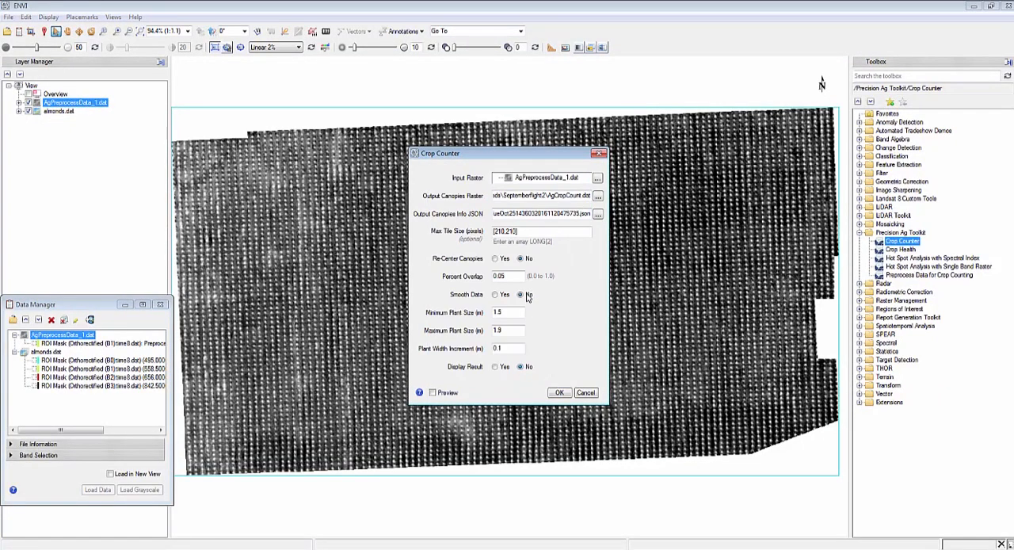
Enable re-centering of canopies and set the percent overlap to 0.01.
{"action": "left_click", "coordinate": [495, 259]}
{"action": "left_click", "coordinate": [509, 275]}
{"action": "key", "text": "BackSpace"}
{"action": "type", "text": "1"}
Set the minimum plant size to 3.5 m and maximum to 4.5 m, and run the crop count with the result displayed.
{"action": "left_click_drag", "start_coordinate": [515, 311], "coordinate": [493, 309]}
{"action": "type", "text": "3.5"}
{"action": "double_click", "coordinate": [517, 329]}
{"action": "type", "text": "4.5"}
{"action": "left_click", "coordinate": [495, 366]}
{"action": "left_click", "coordinate": [559, 393]}
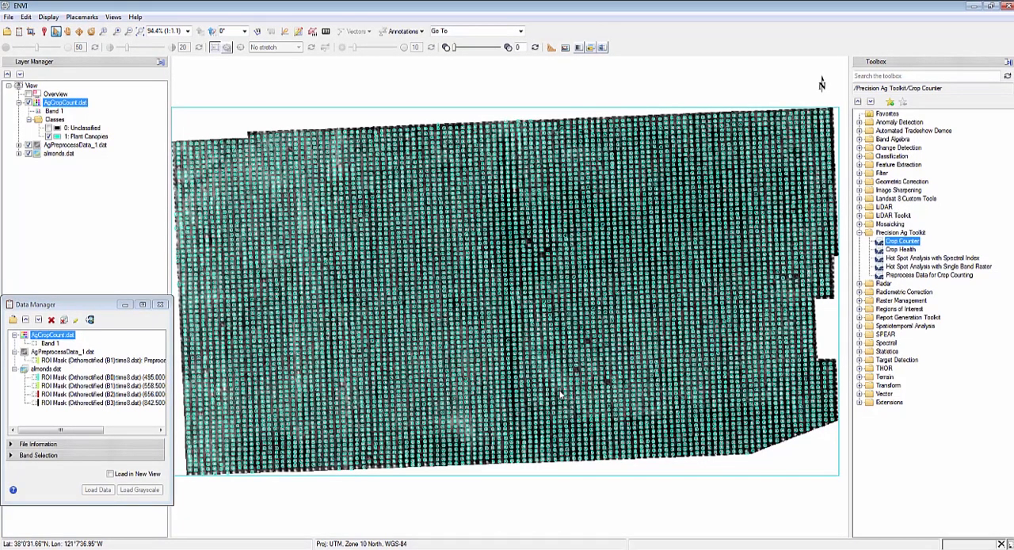
Start the Crop Health tool with almonds.dat as input data and the newest canopies JSON file from the Temp folder.
{"action": "double_click", "coordinate": [899, 249]}
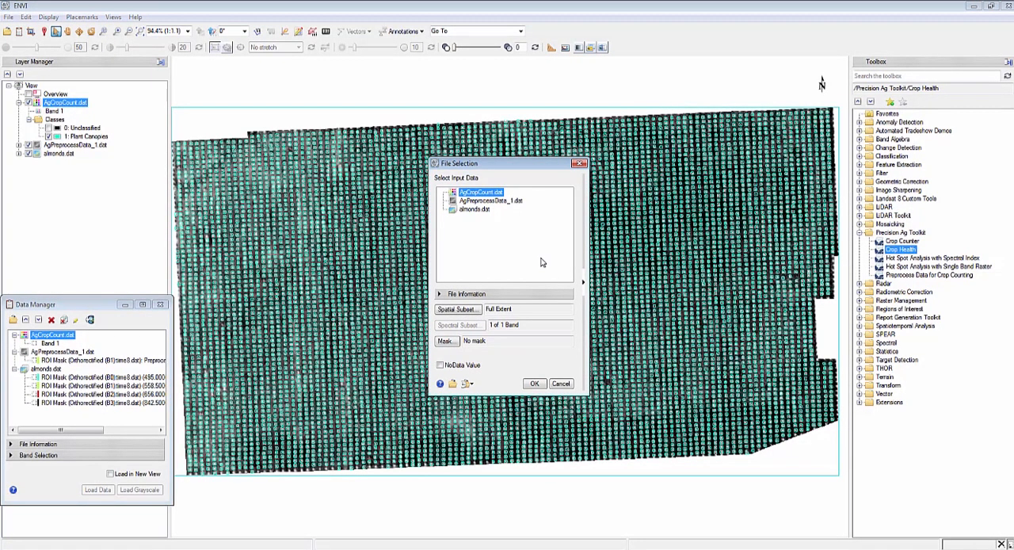
{"action": "left_click", "coordinate": [480, 210]}
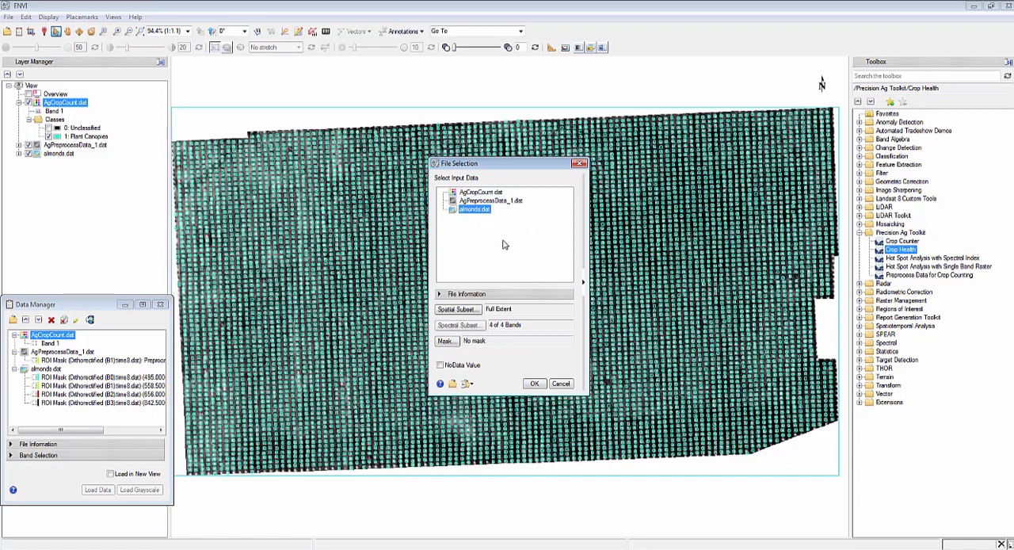
{"action": "left_click", "coordinate": [536, 384]}
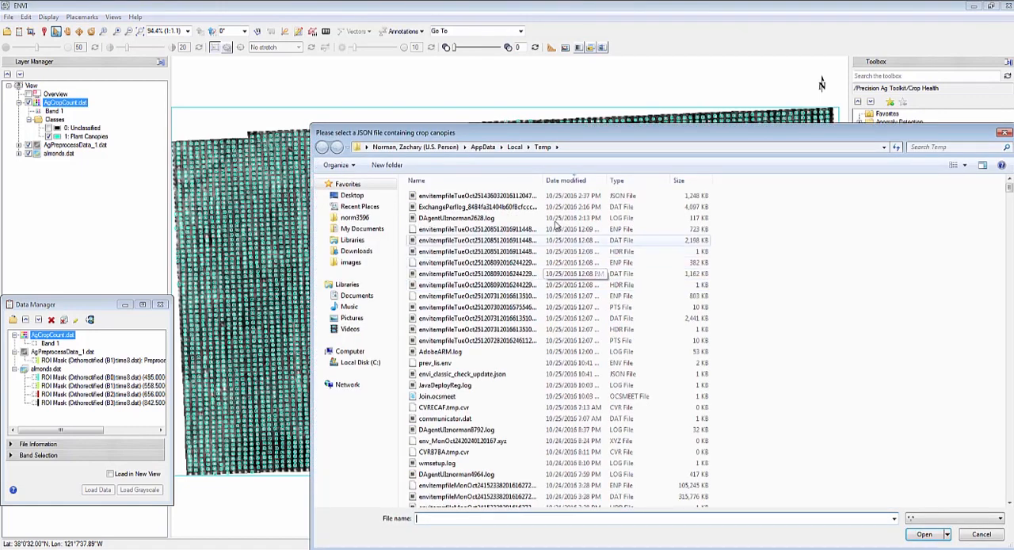
{"action": "left_click", "coordinate": [557, 197]}
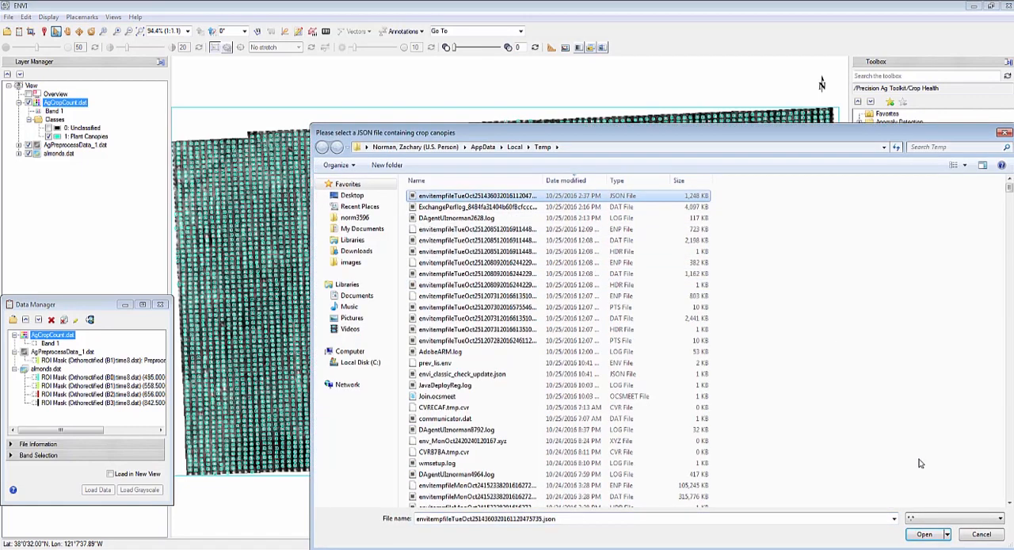
{"action": "left_click", "coordinate": [924, 535]}
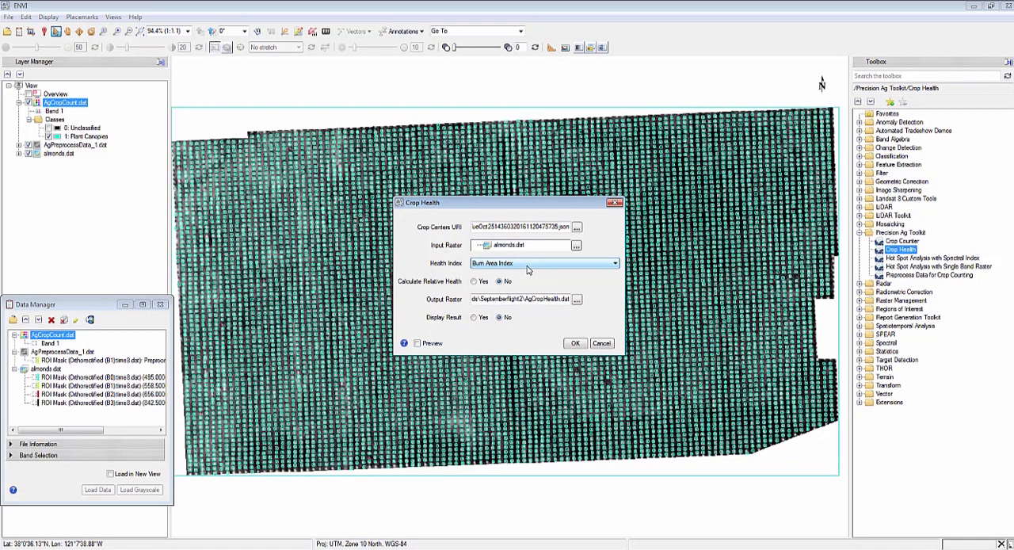
Run Crop Health using the Normalized Difference Vegetation Index as health index, with the result displayed.
{"action": "left_click", "coordinate": [572, 269]}
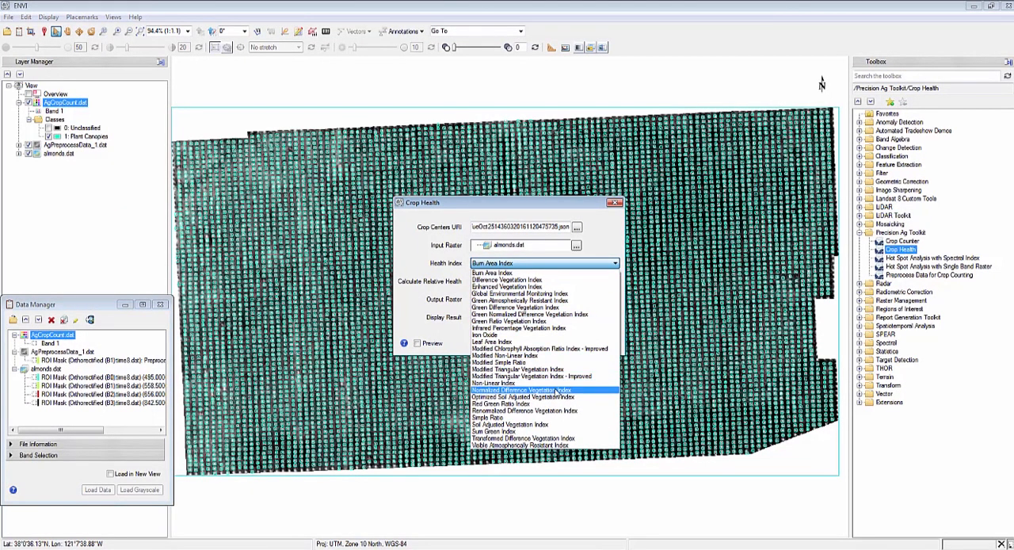
{"action": "left_click", "coordinate": [557, 391]}
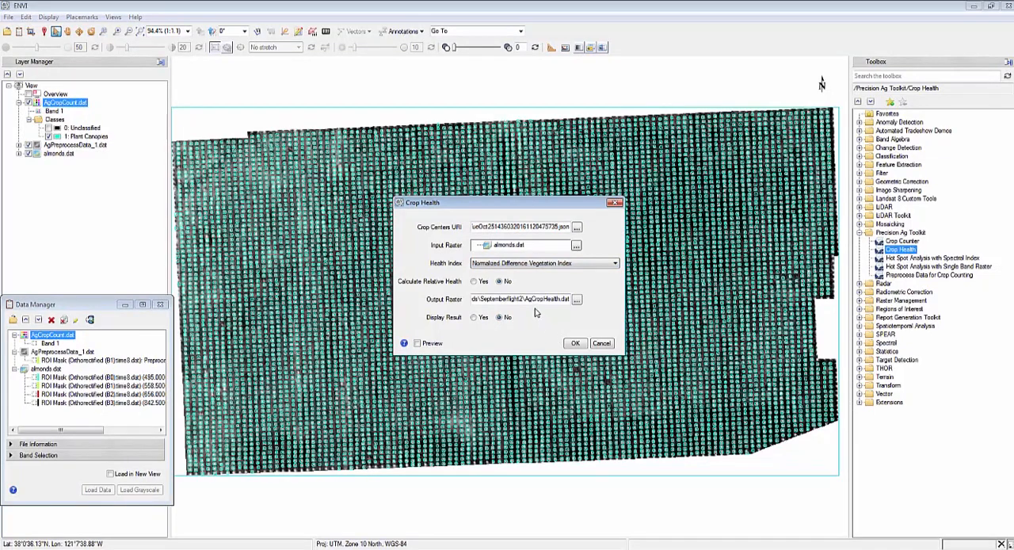
{"action": "left_click", "coordinate": [473, 318]}
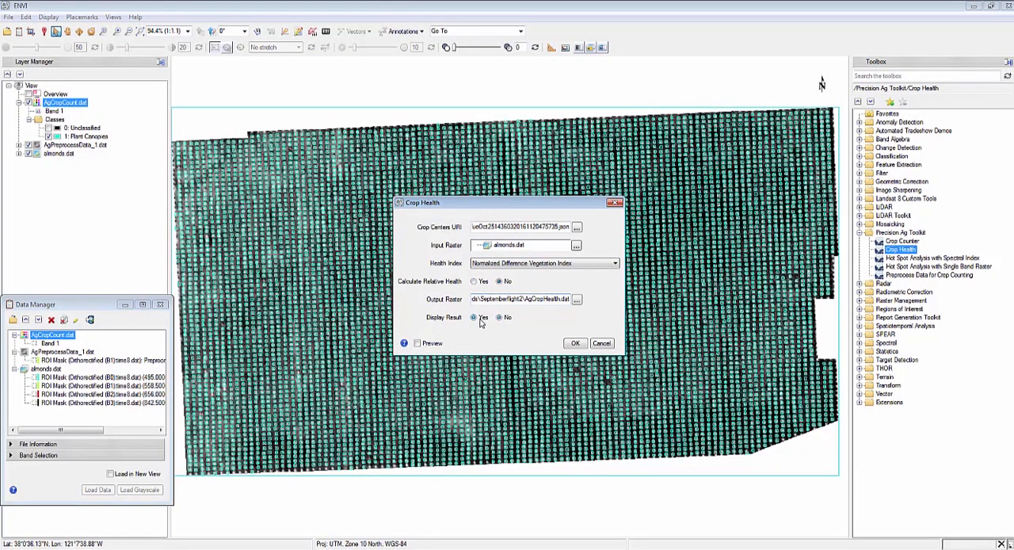
{"action": "left_click", "coordinate": [576, 343]}
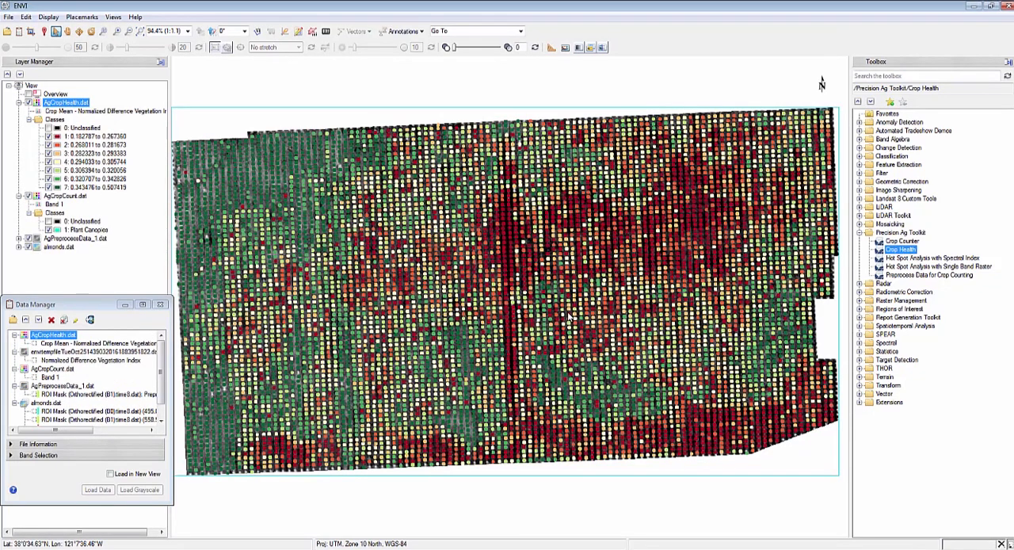
{"action": "left_click", "coordinate": [133, 280]}
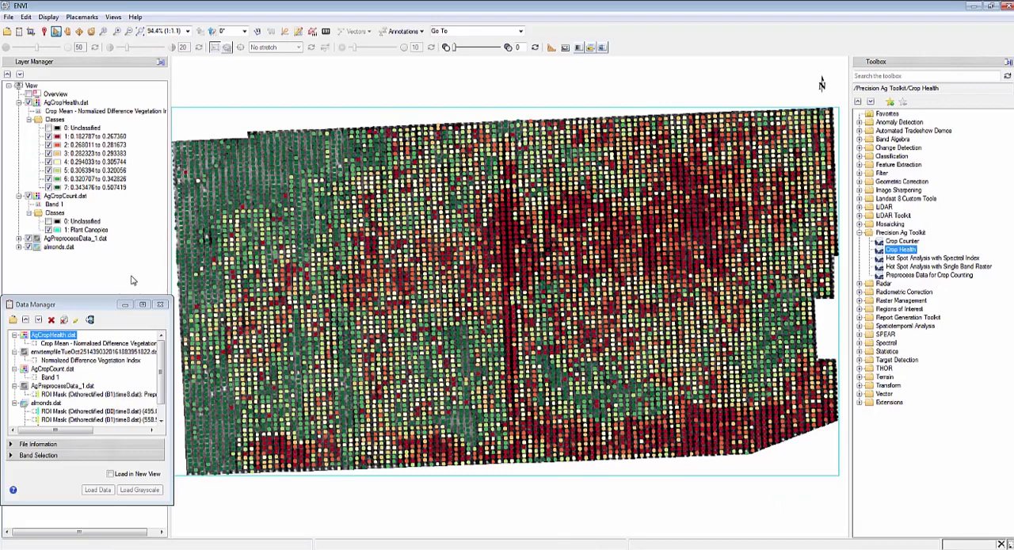